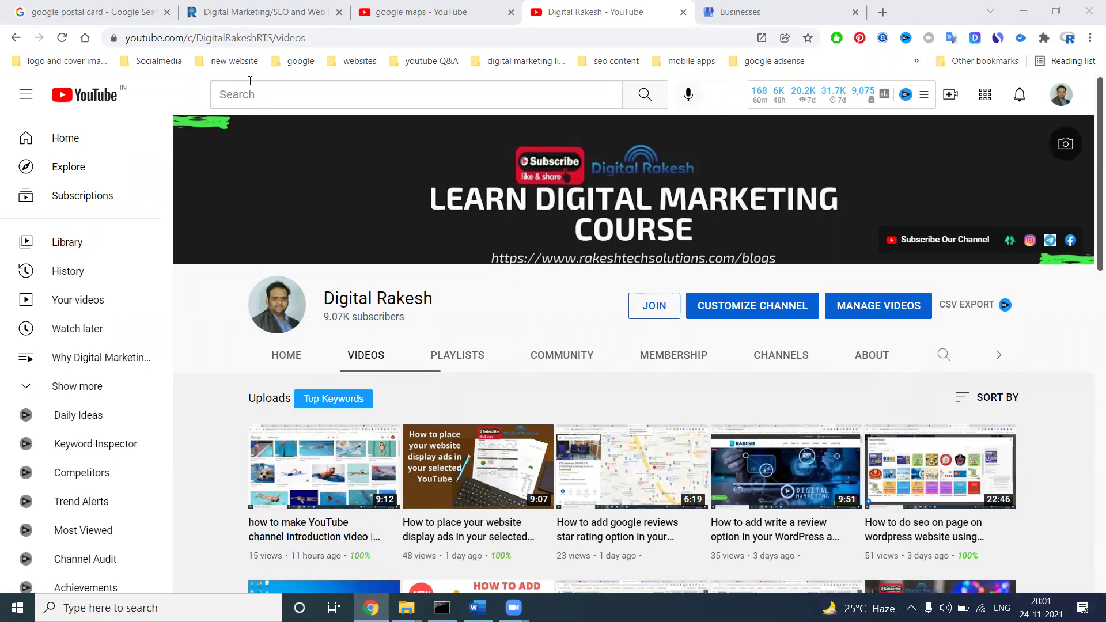
Browse the 'google postal card' image results, ending on the Google My Business Verification Postcards preview.
click(93, 12)
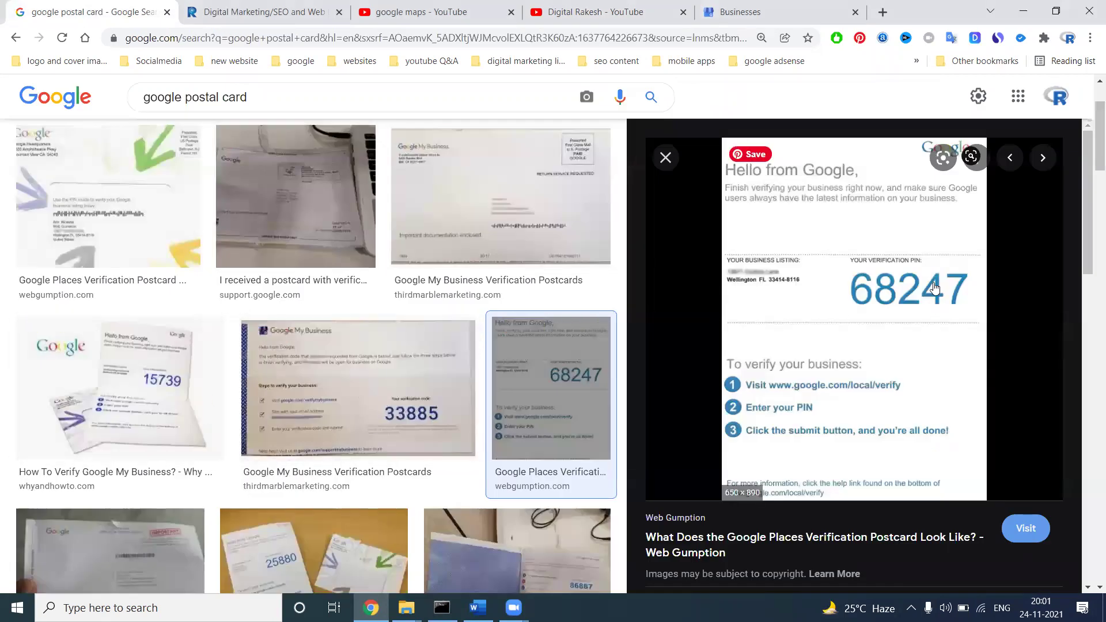
click(319, 373)
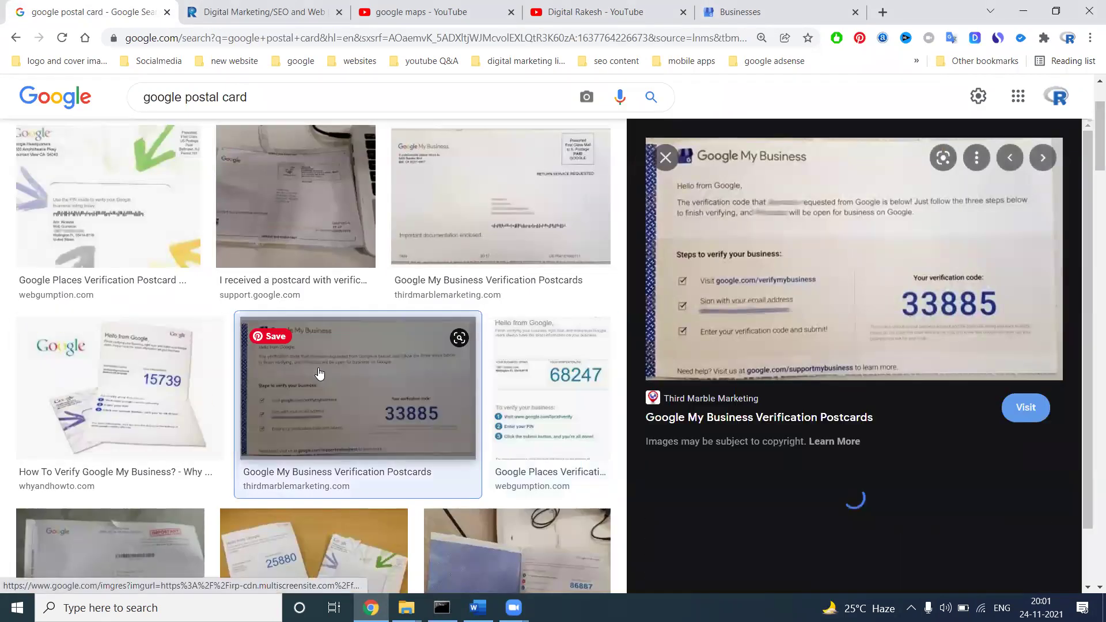
click(146, 531)
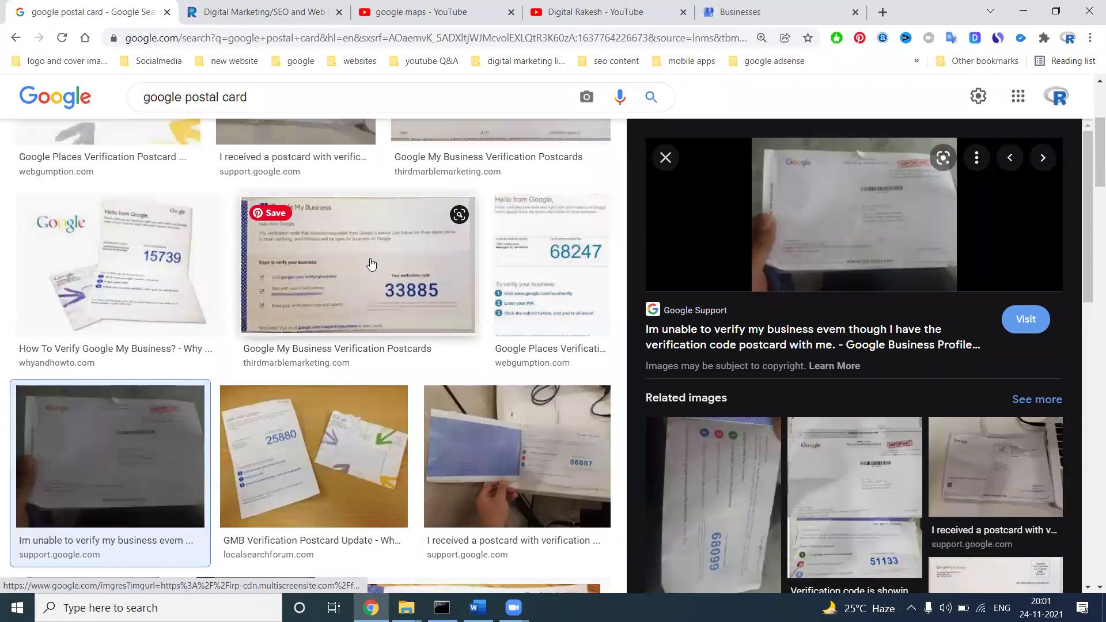
click(371, 264)
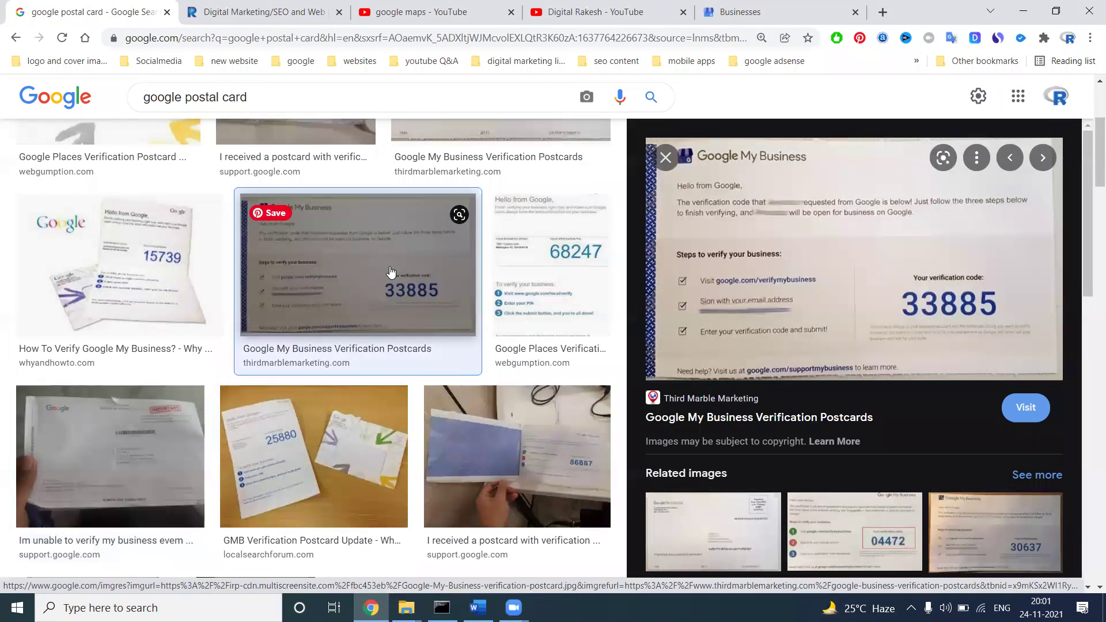
Open the Digital Marketing Training Institute listing's Info page from the Businesses list.
click(737, 15)
scroll(307, 254, down, 2)
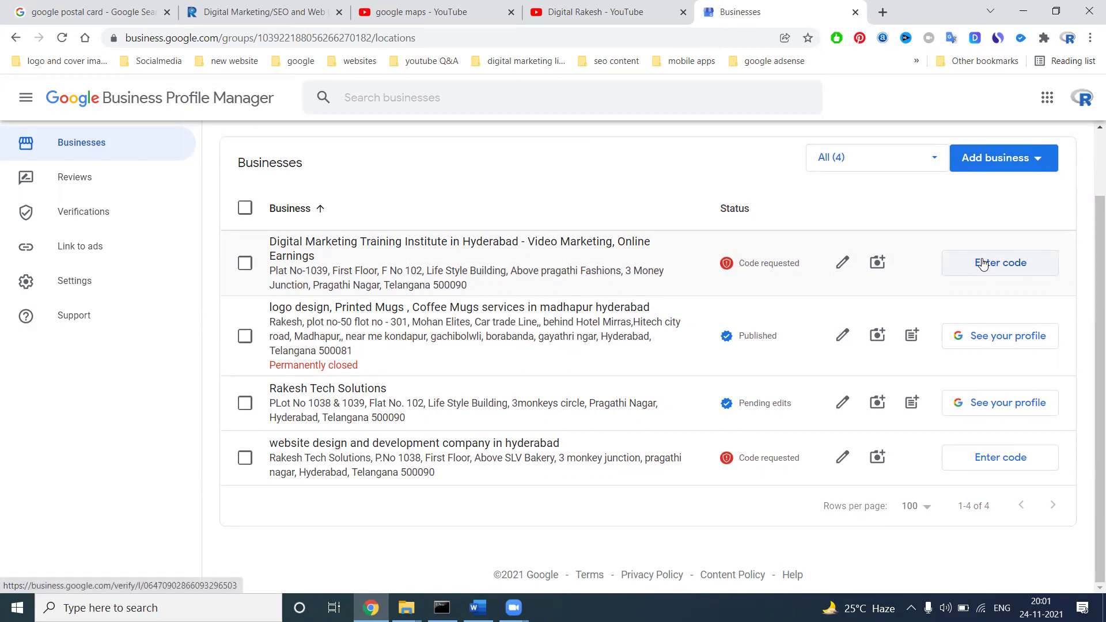
click(434, 245)
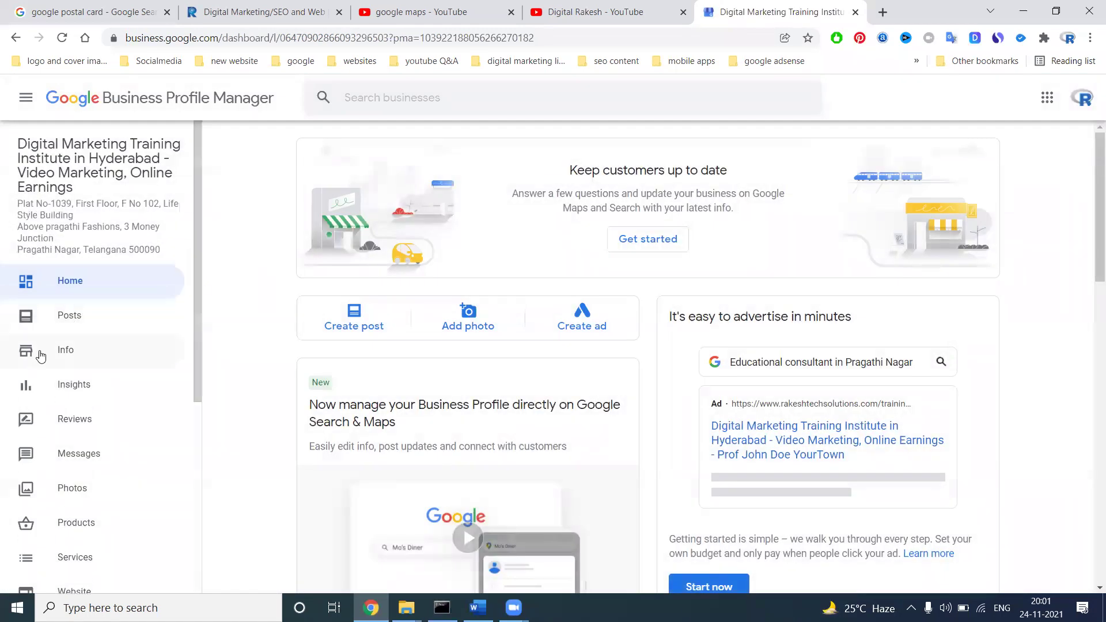
click(40, 356)
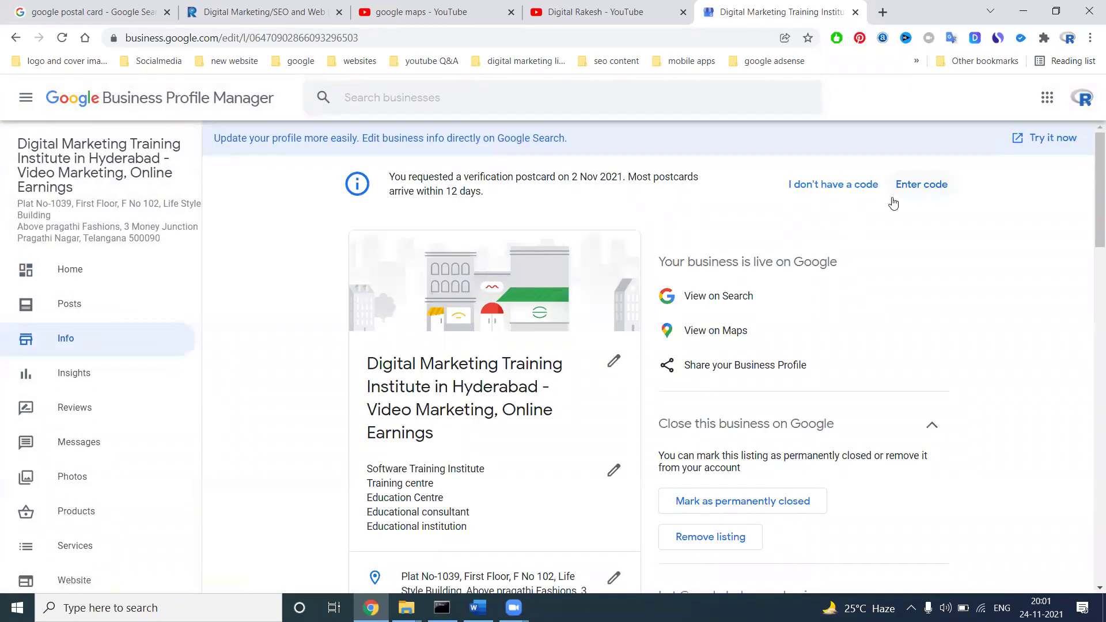
Enter the 5-digit postcard PIN to verify the Digital Marketing Training Institute listing.
click(908, 186)
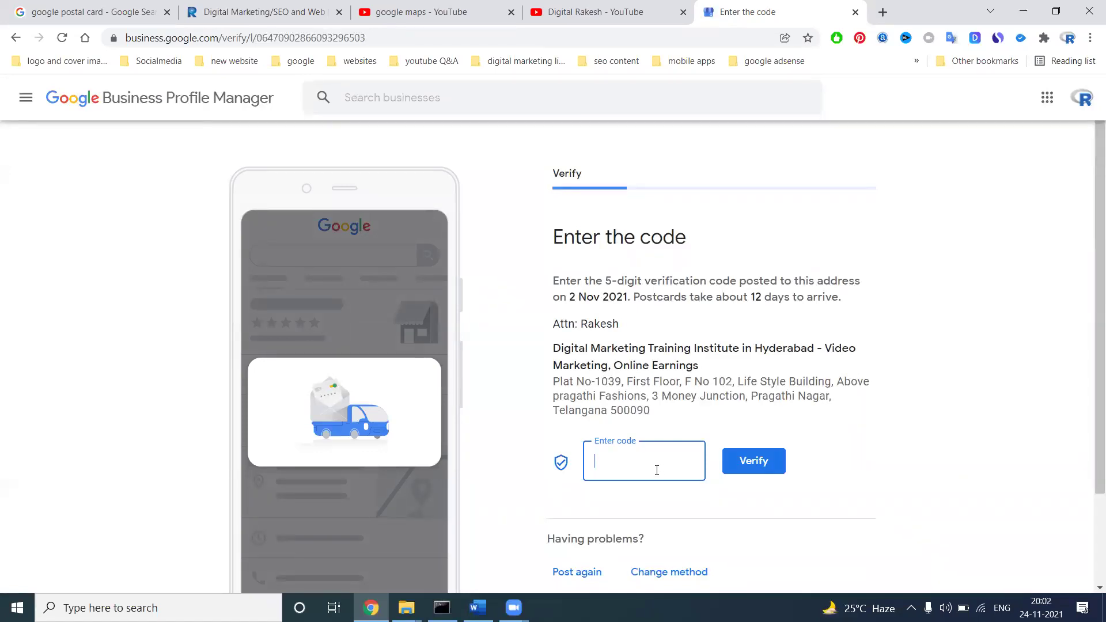
scroll(953, 340, down, 1)
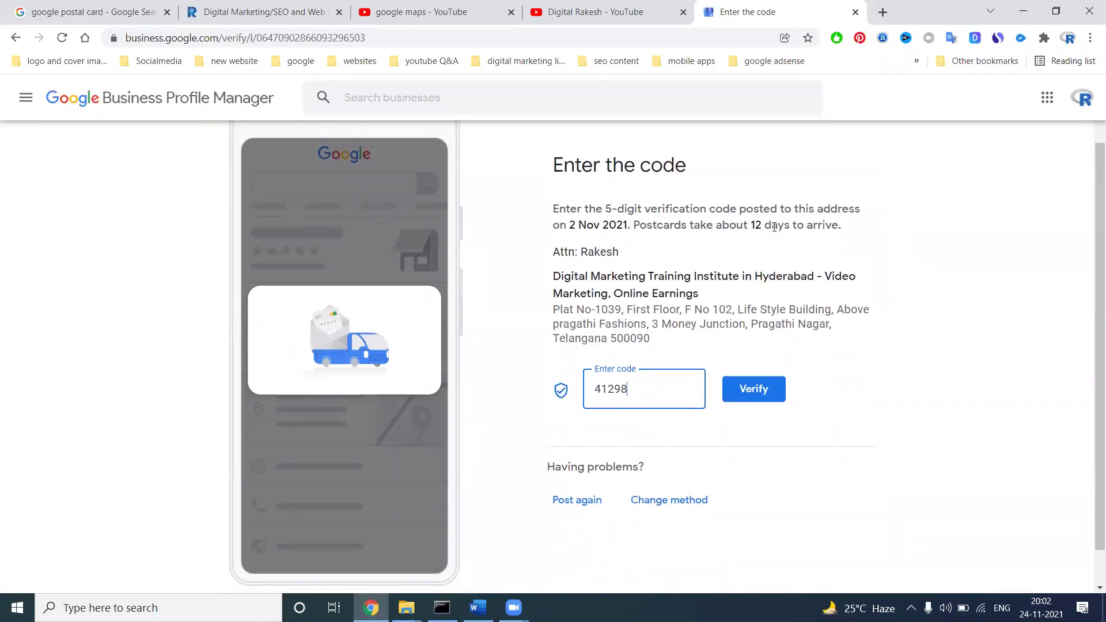
click(762, 387)
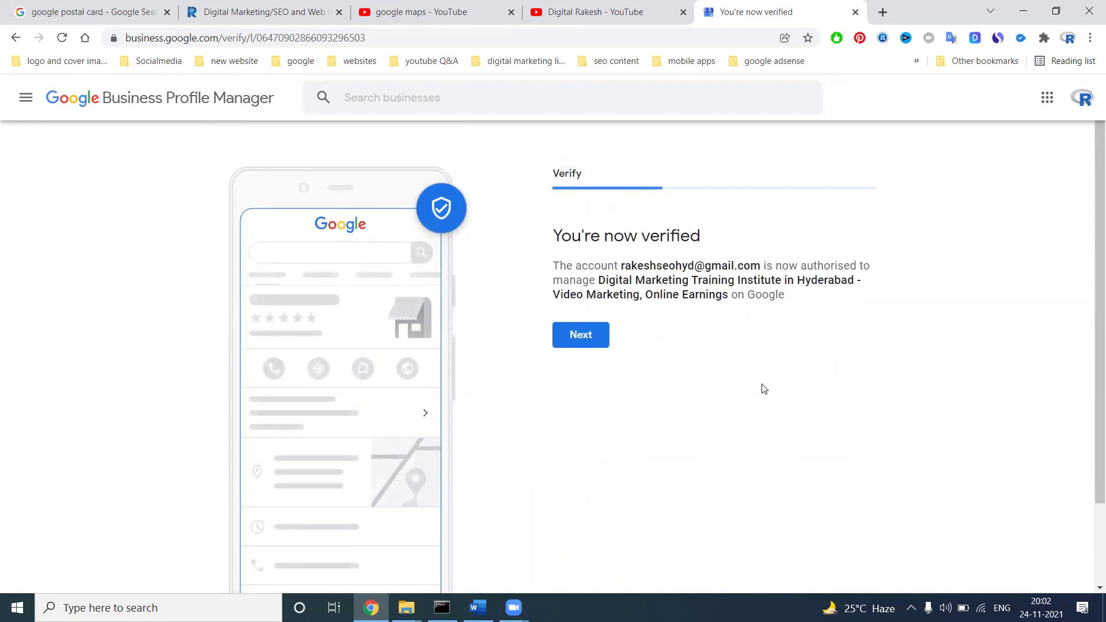
Continue past the verified and 'almost ready' screens to the listing's dashboard.
click(581, 335)
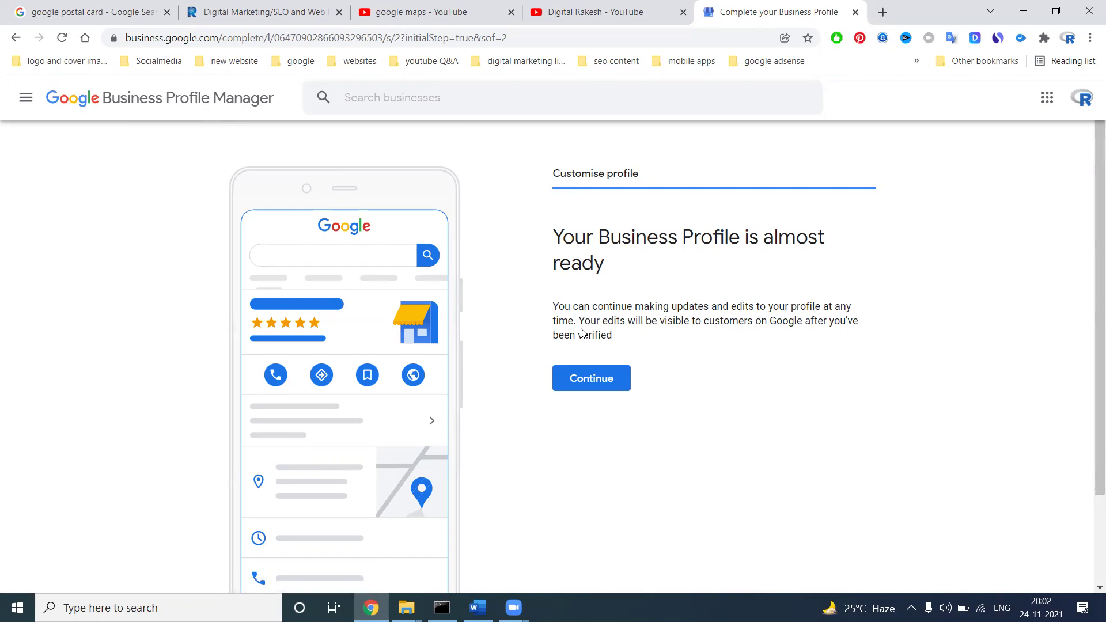
click(594, 373)
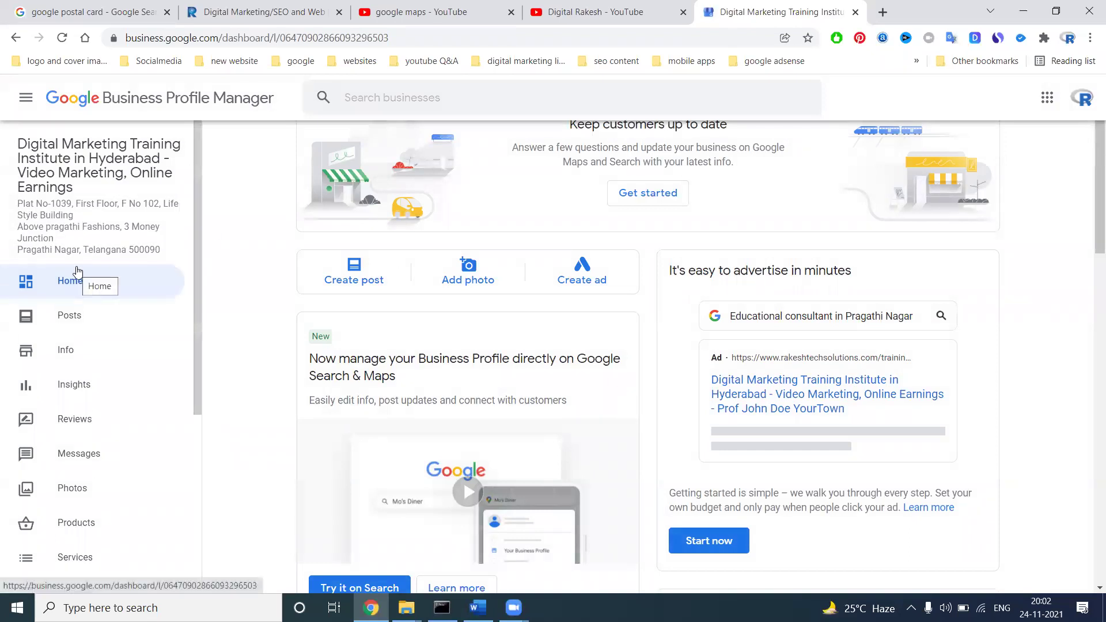
Check the Info page, where the business name and address show 'Under review'.
click(71, 348)
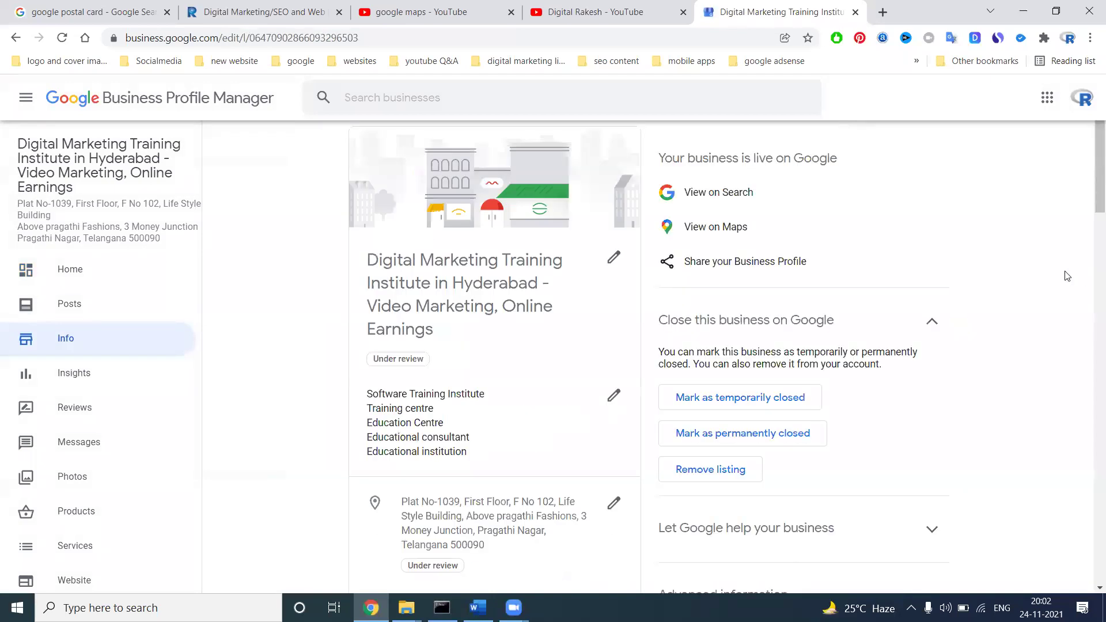
scroll(1067, 276, down, 1)
scroll(1067, 276, down, 3)
mouse_move(438, 358)
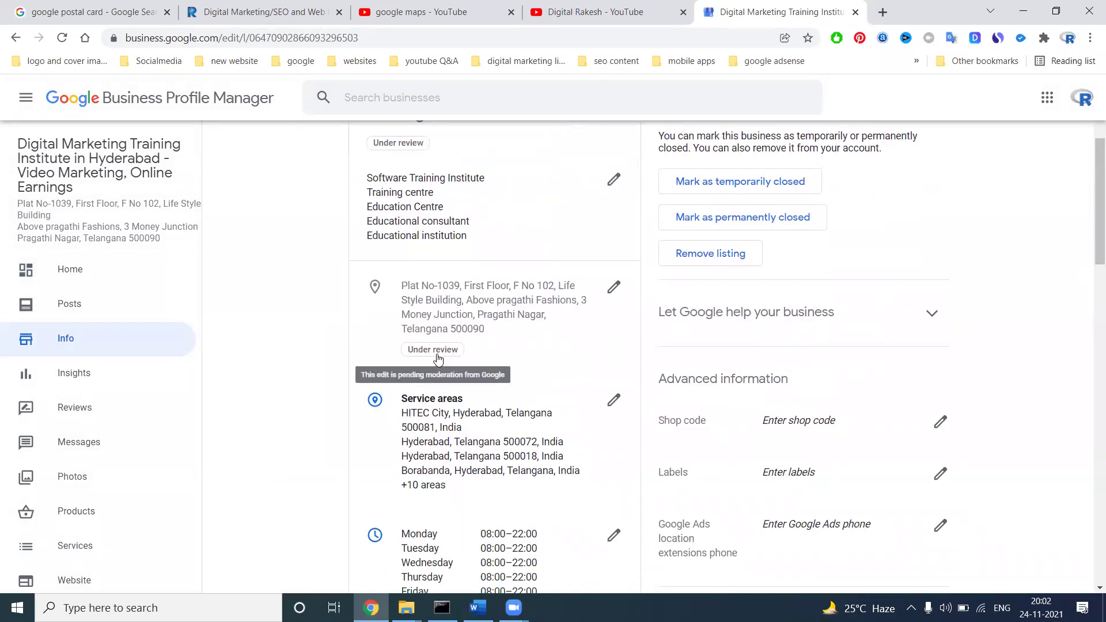
scroll(890, 311, up, 4)
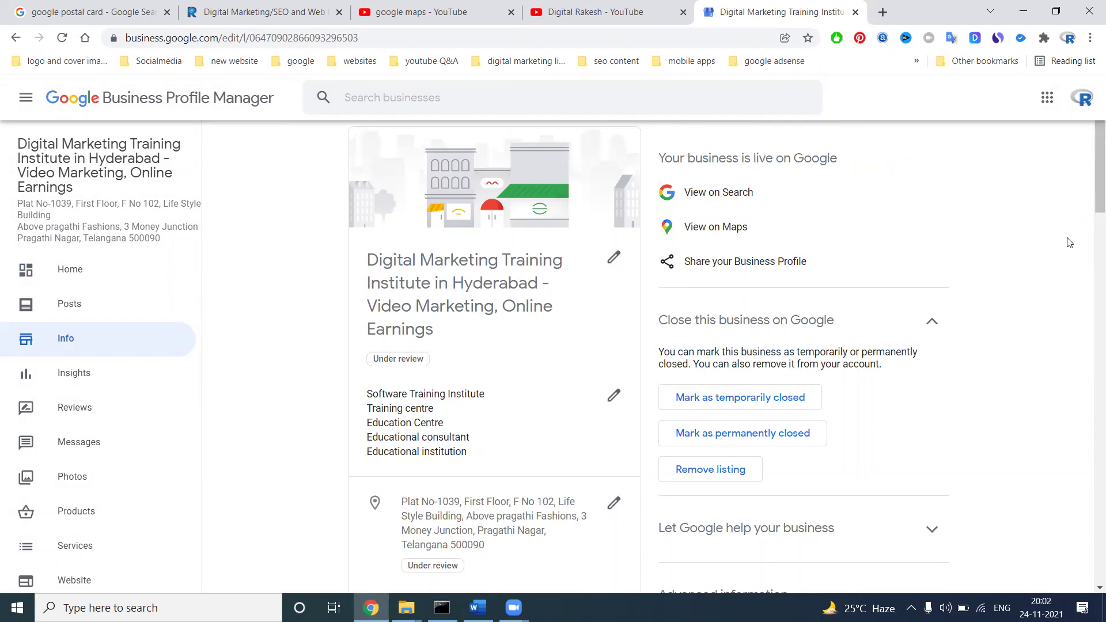
scroll(1068, 242, down, 4)
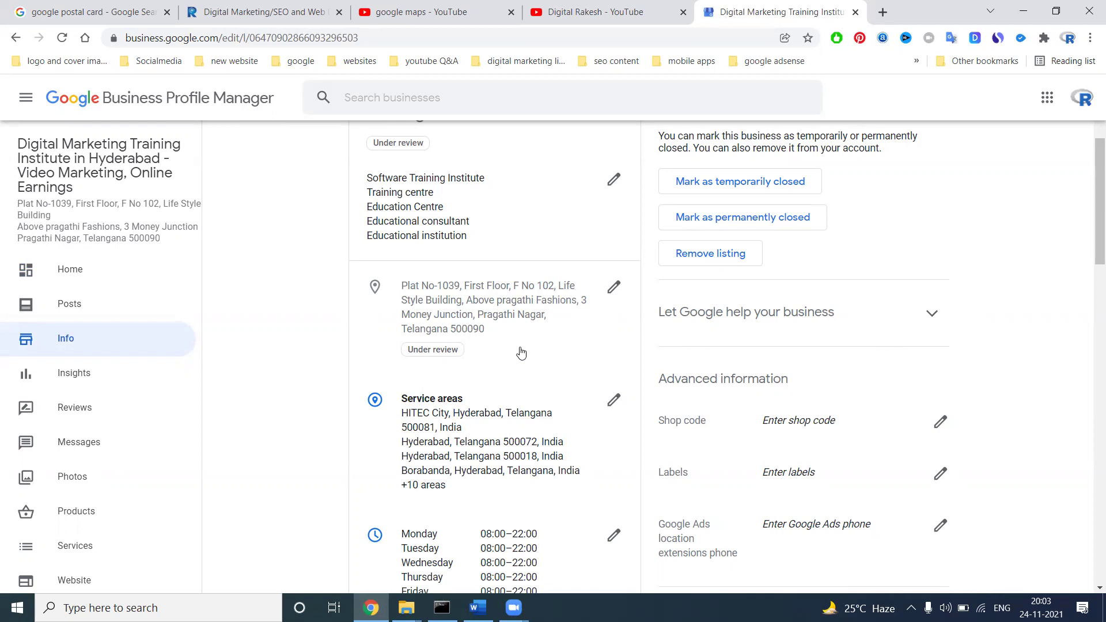
scroll(769, 329, up, 3)
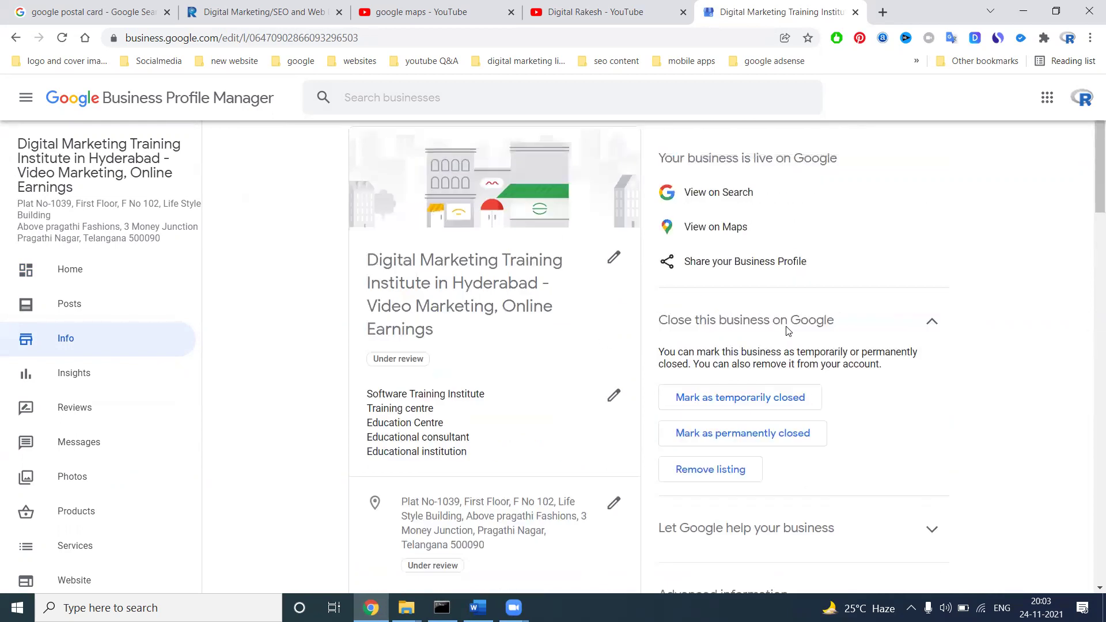
Copy the Business Profile share link and open a new Incognito window.
click(742, 263)
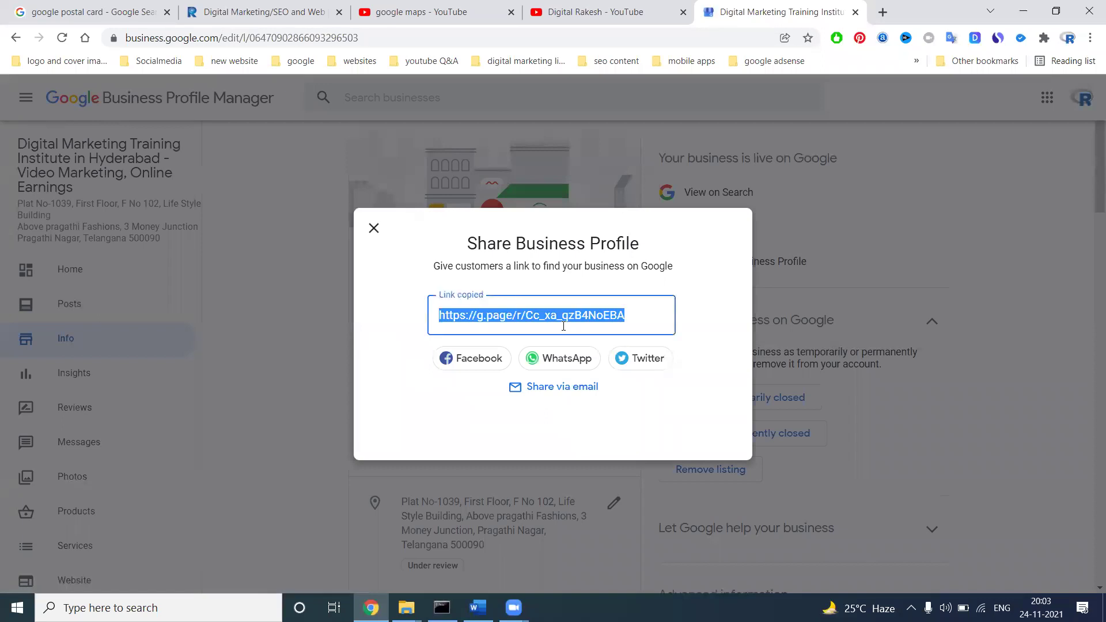
click(1090, 38)
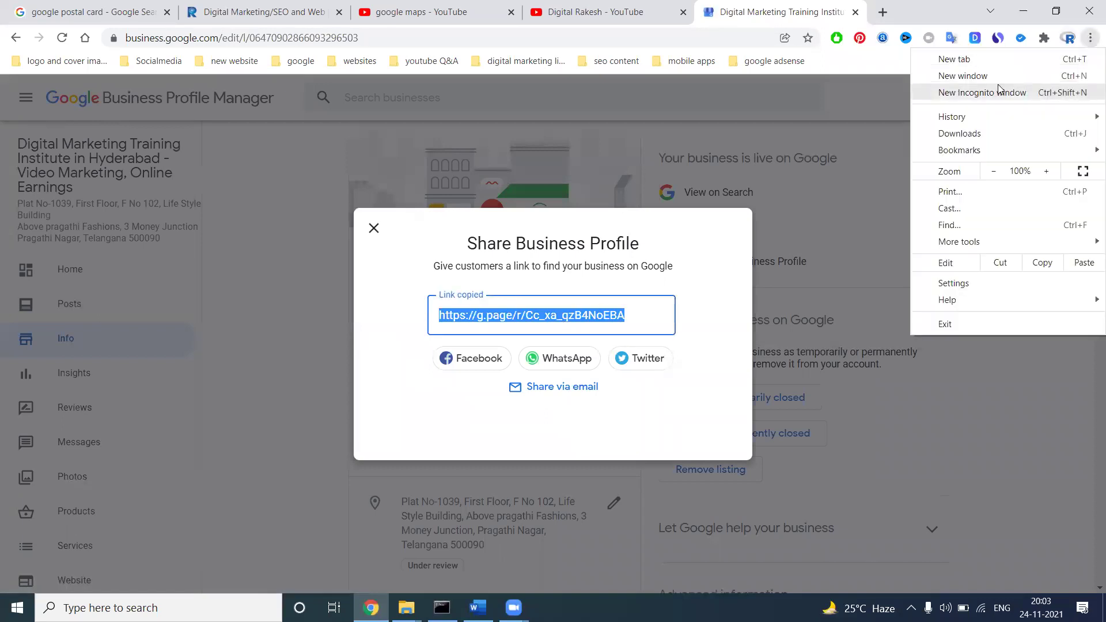
click(993, 101)
Load the copied g.page link in Incognito to view the Maps place page, then return to the main window.
text(g.page/r/Cc_xa_qzB4NoEBA)
key(Return)
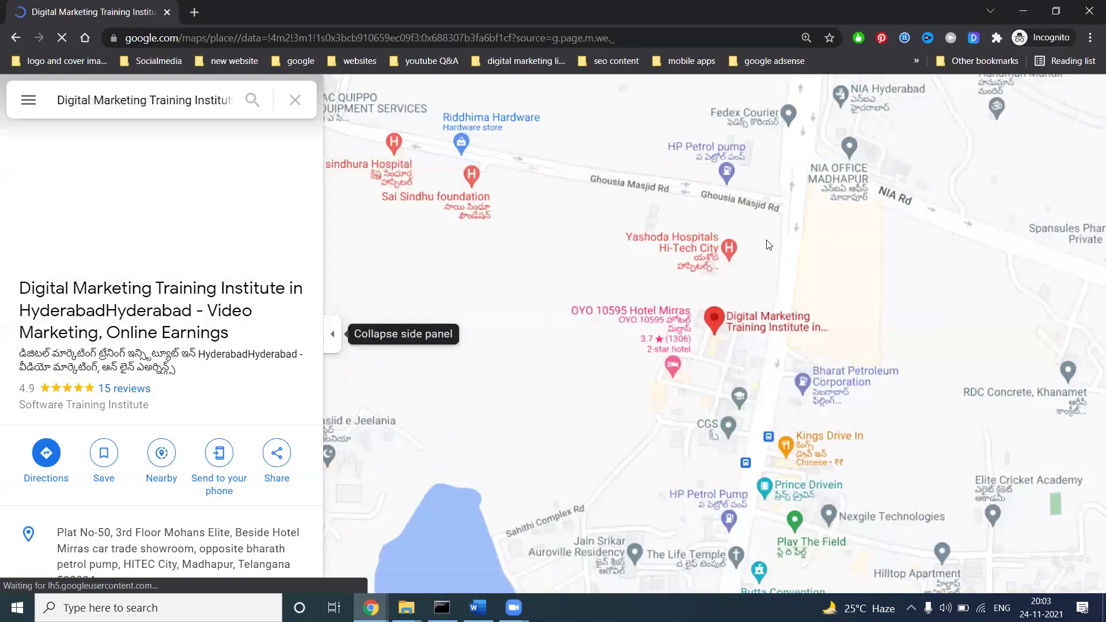
scroll(153, 375, down, 2)
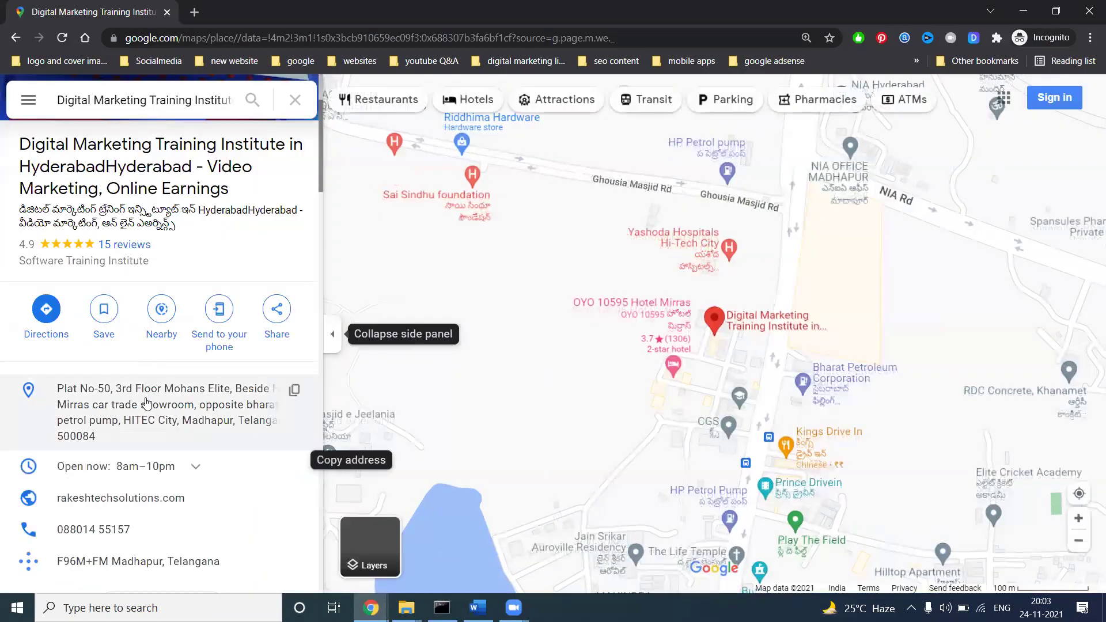
scroll(147, 403, up, 1)
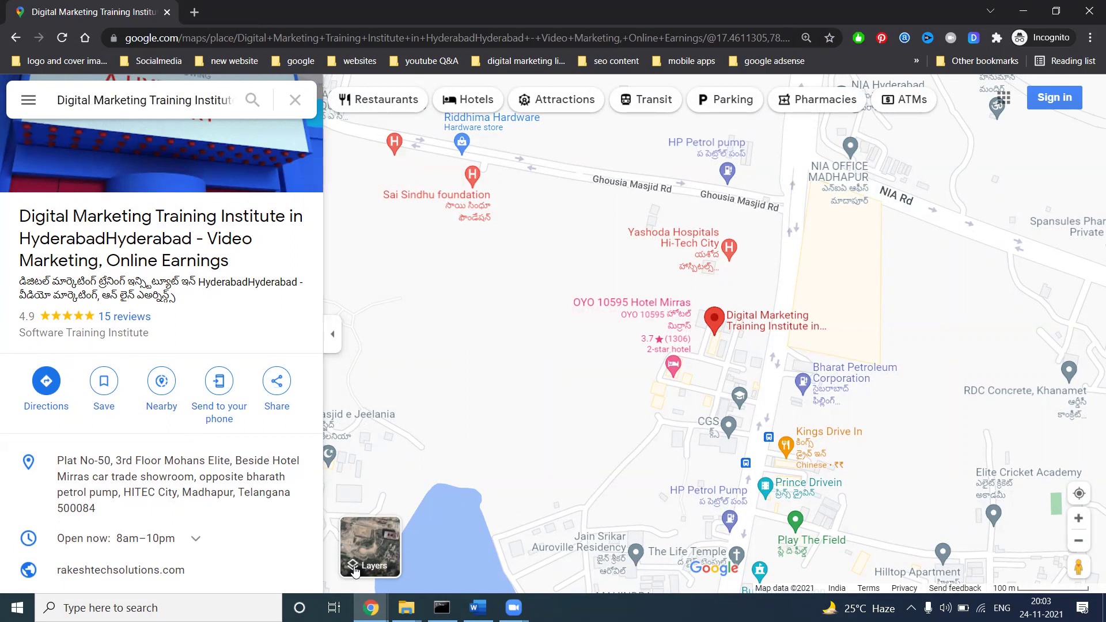
click(372, 608)
click(266, 533)
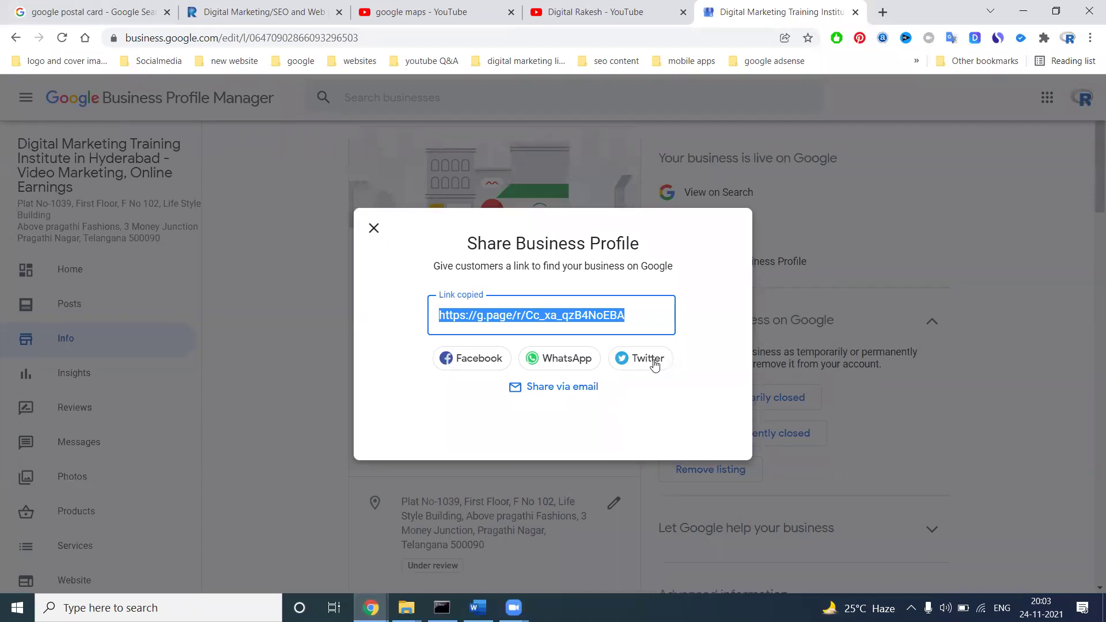
Revisit the postal card image results, then switch to the YouTube channel's Videos tab.
click(40, 9)
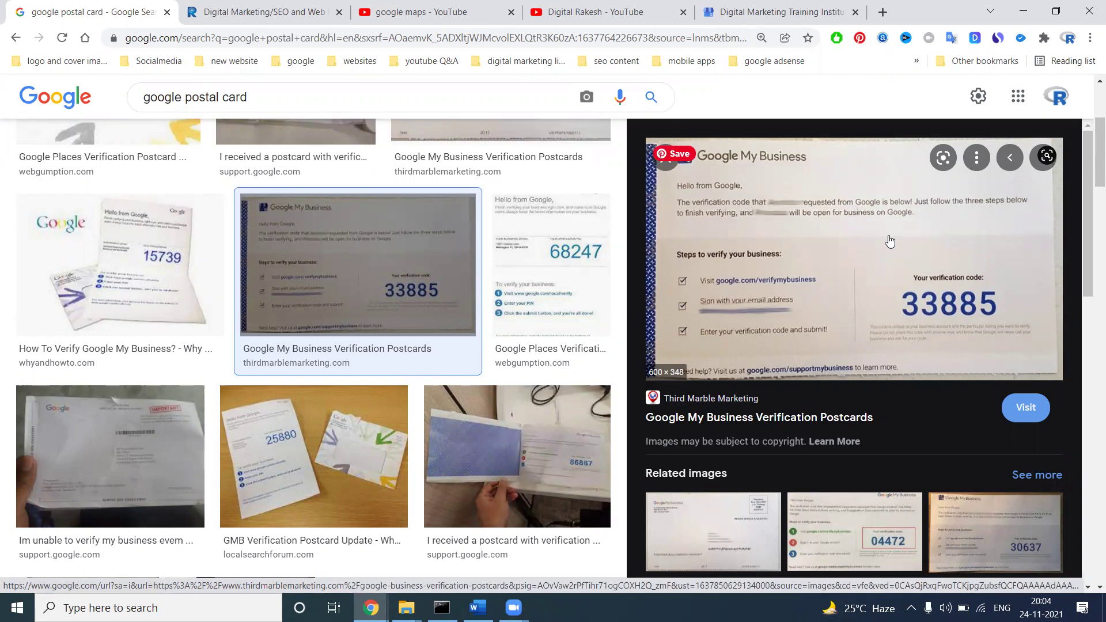
click(632, 7)
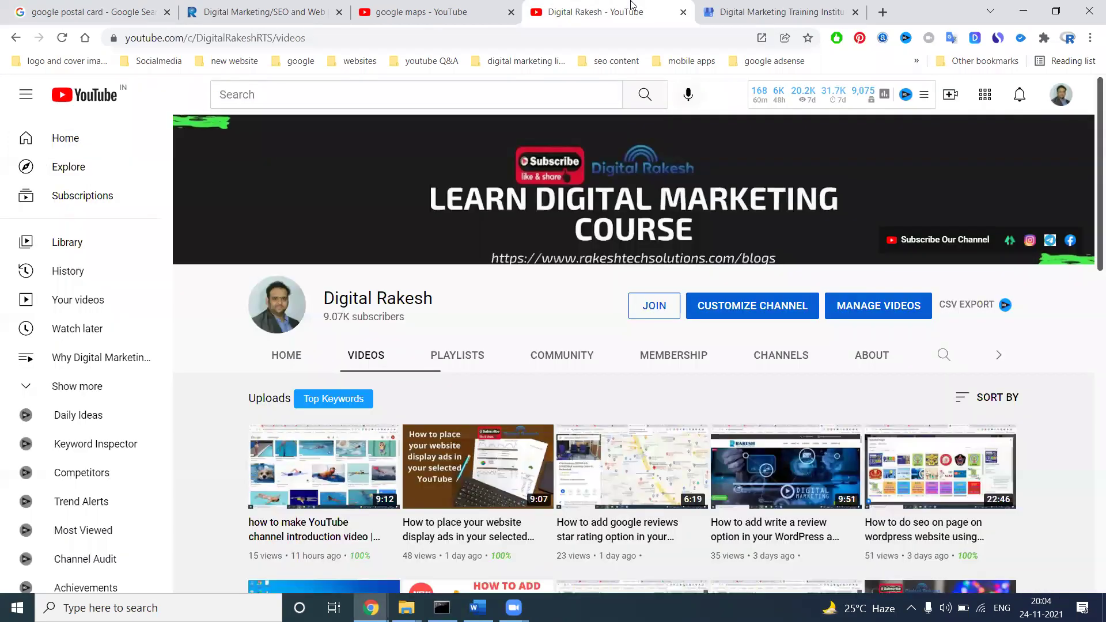